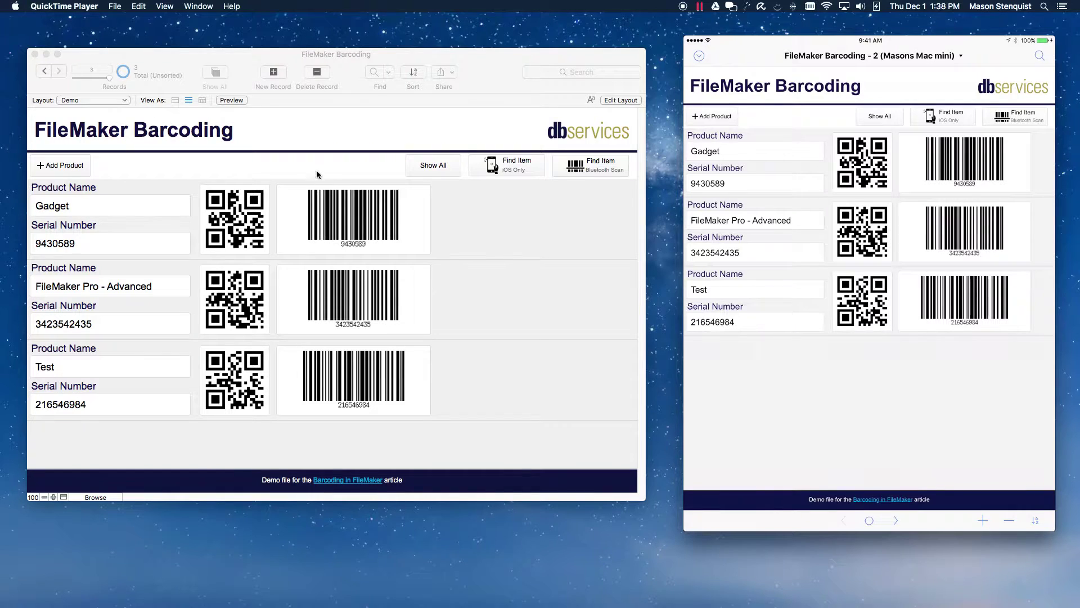
# - Add the product Ice, fill serial 03400607 from a Bluetooth barcode scan, and save
pyautogui.click(69, 167)
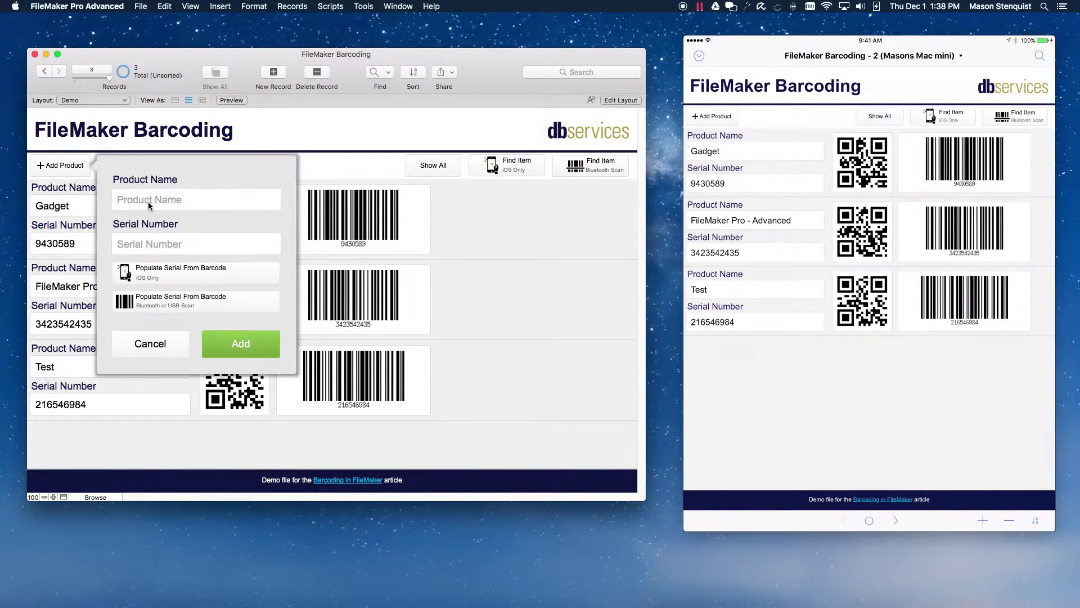
pyautogui.write('Ice')
pyautogui.press('Tab')
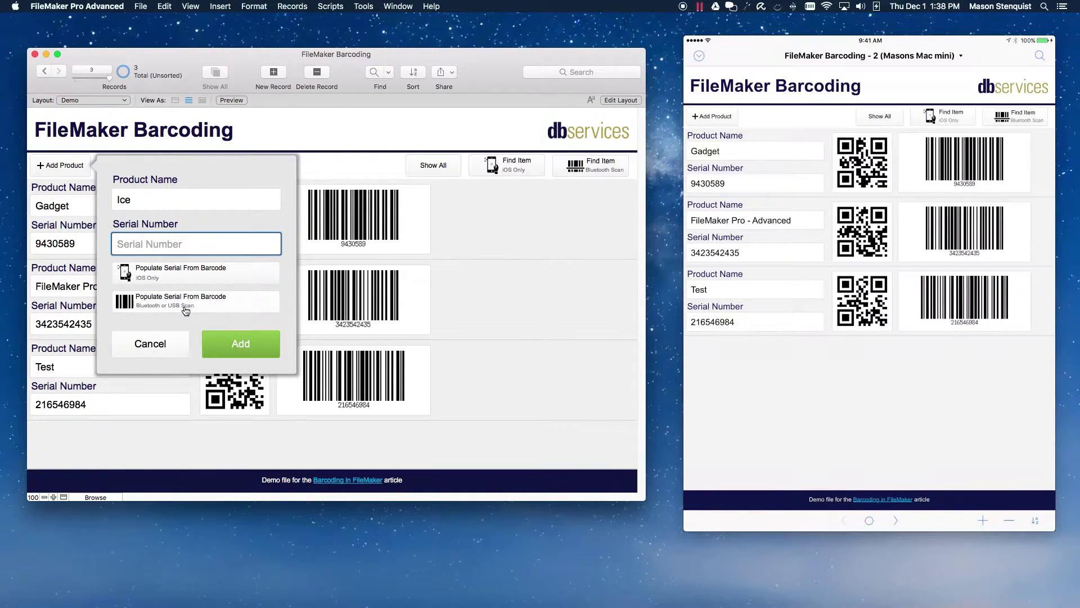
pyautogui.click(233, 306)
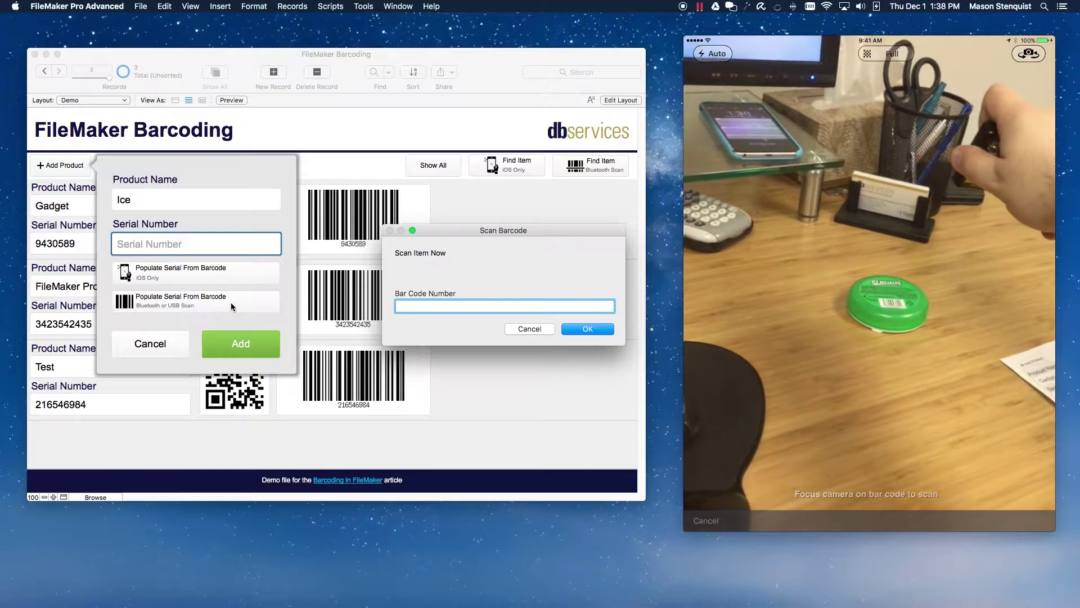
pyautogui.write('03400607')
pyautogui.press('Return')
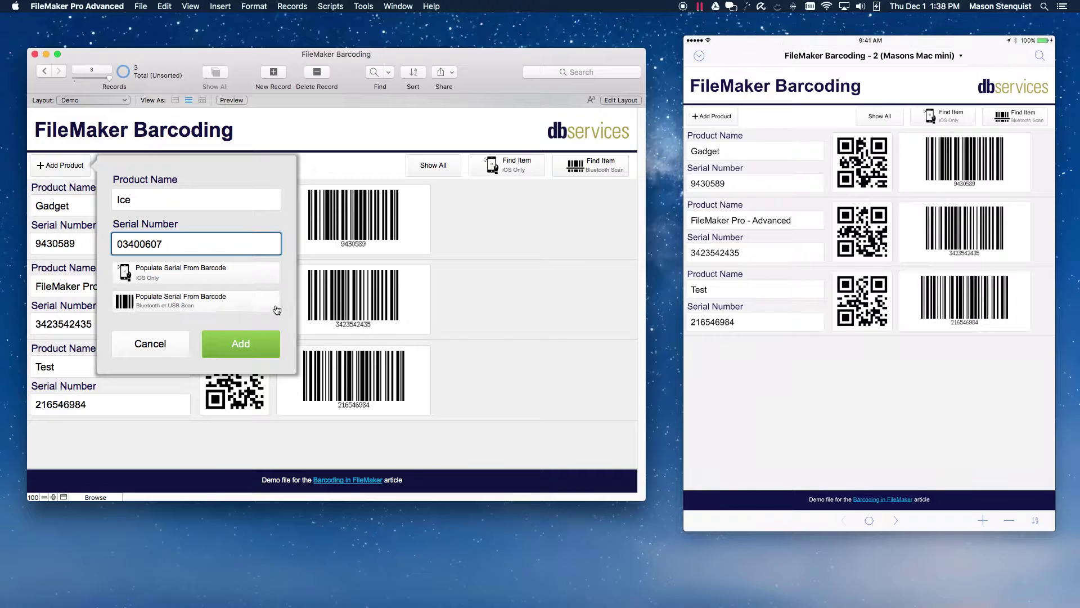
pyautogui.click(232, 345)
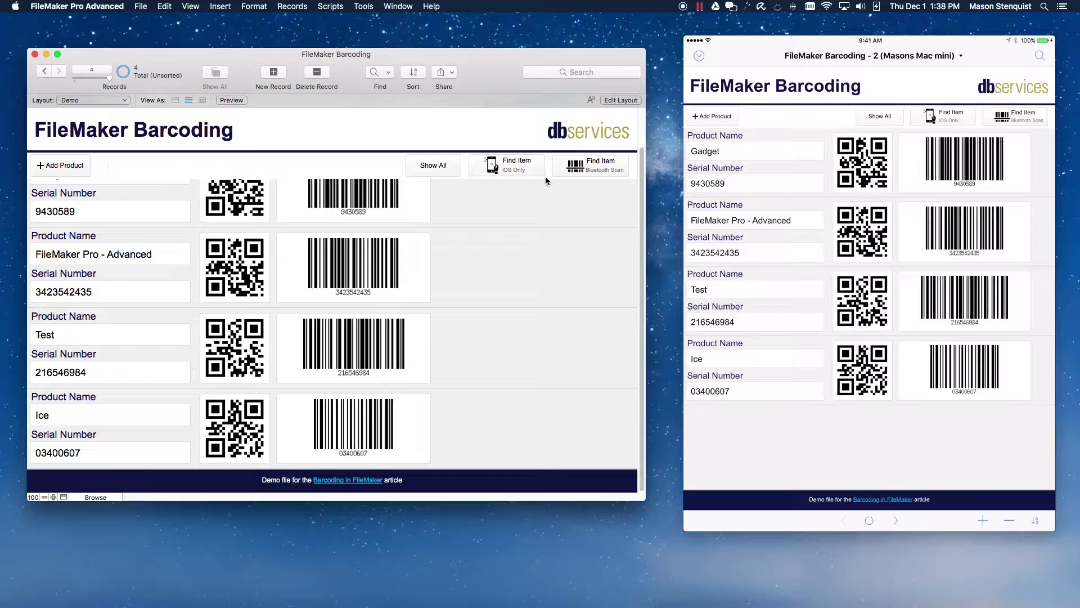
# - Try Find Item (iOS Only), dismiss the iOS-only notice, and switch to another app
pyautogui.click(510, 171)
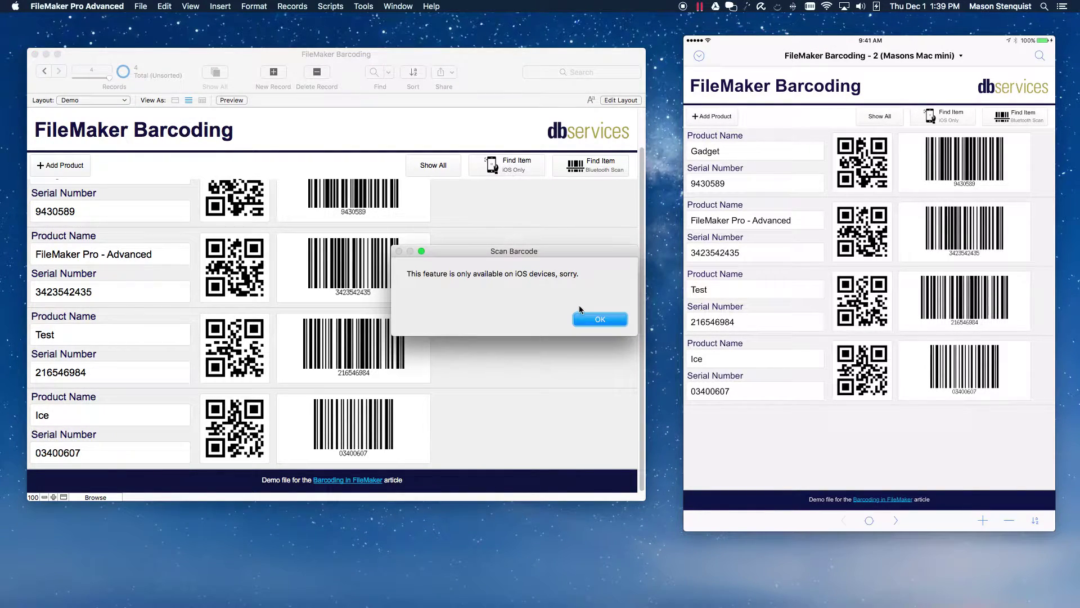
pyautogui.click(601, 331)
pyautogui.press('super+Tab')
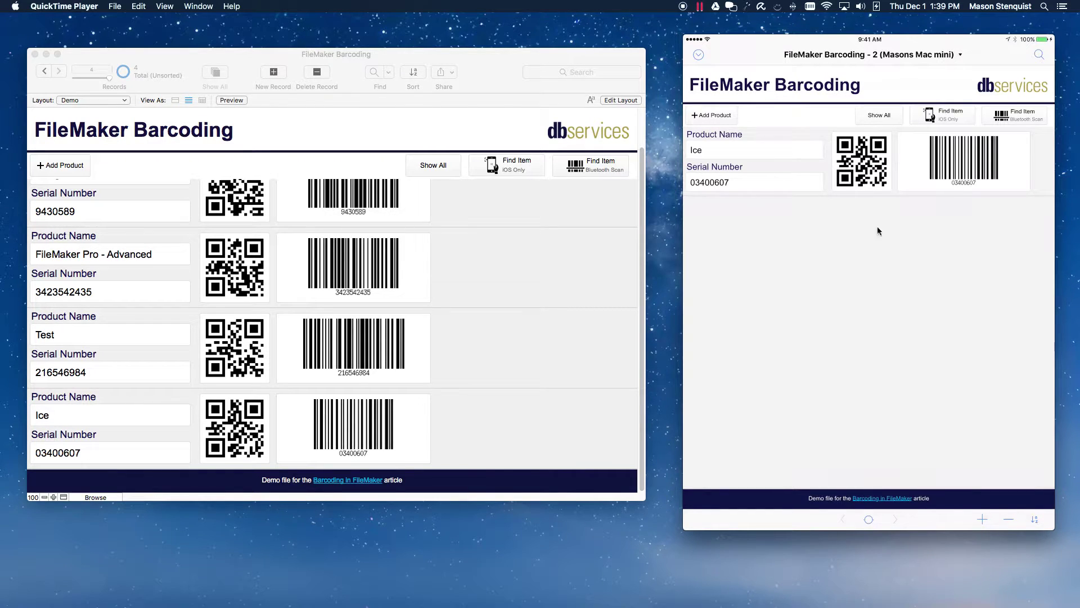
pyautogui.click(792, 6)
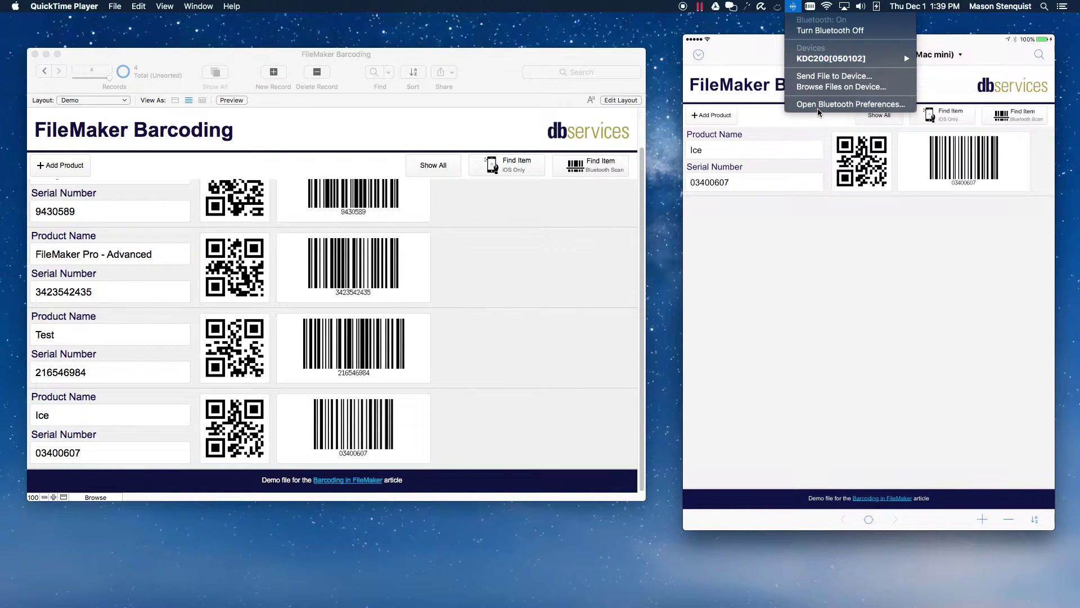
pyautogui.click(851, 104)
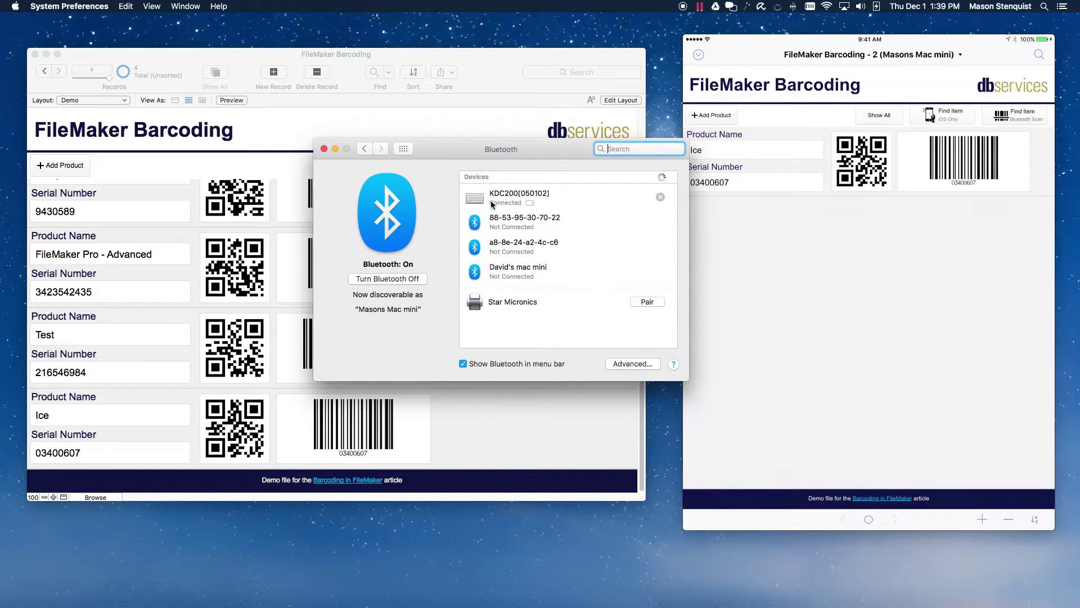
pyautogui.click(324, 150)
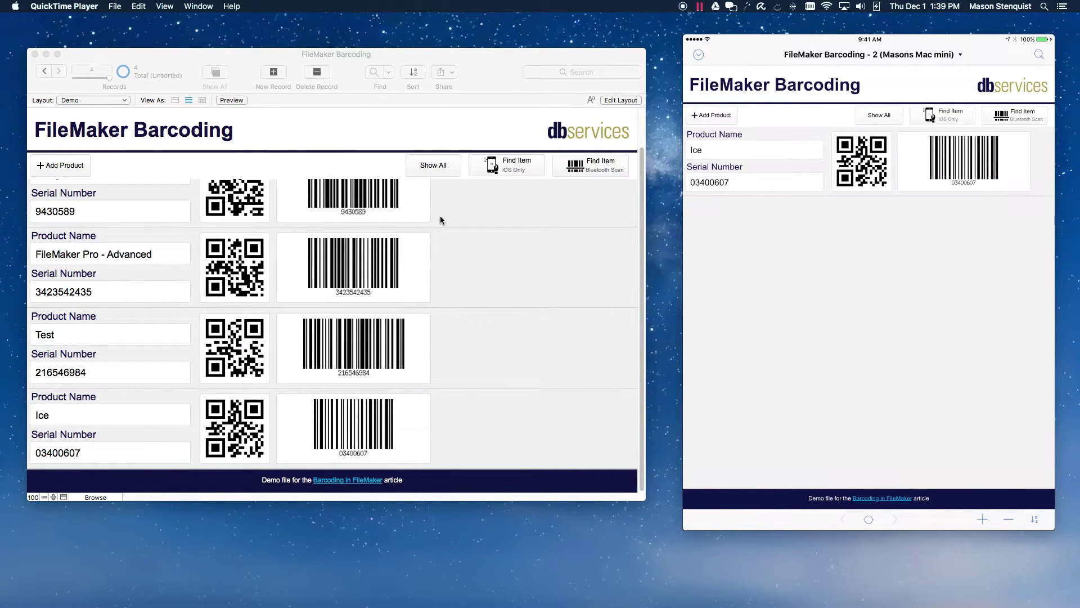
pyautogui.click(591, 166)
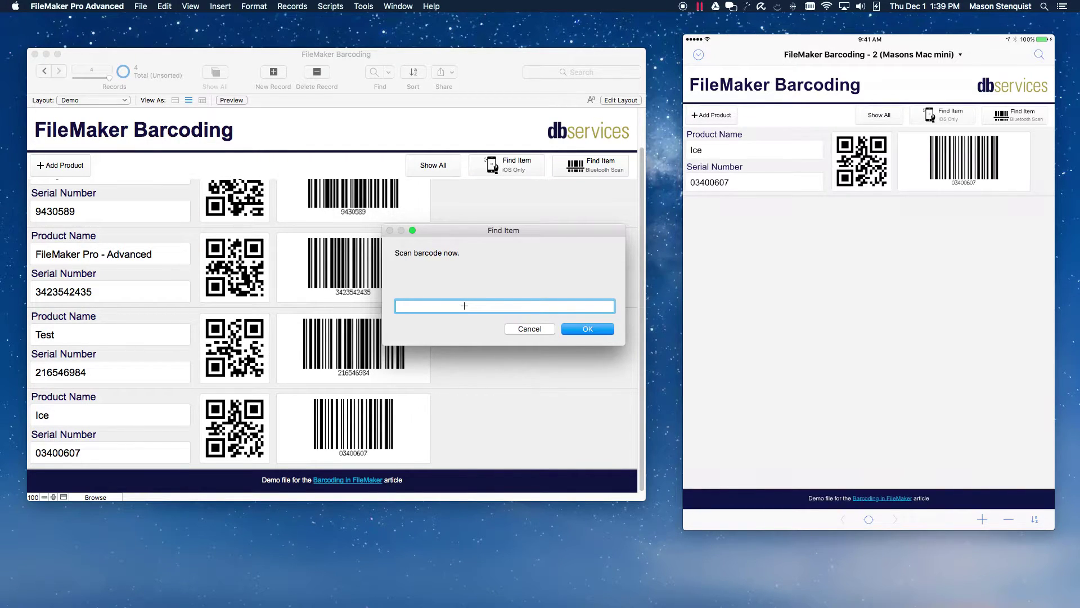
pyautogui.write('03400607')
pyautogui.press('Return')
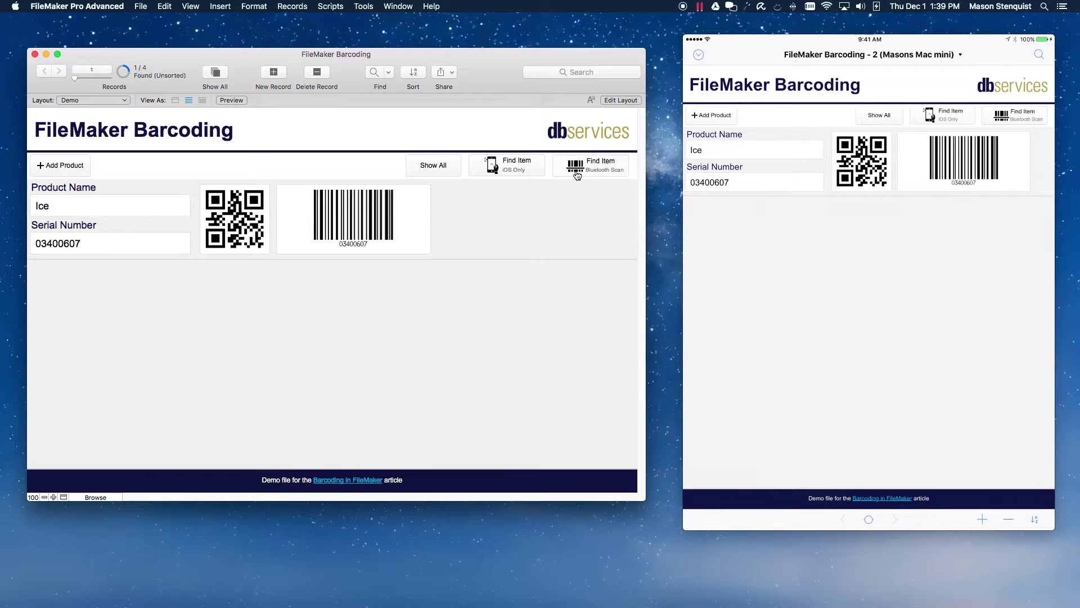
pyautogui.click(433, 166)
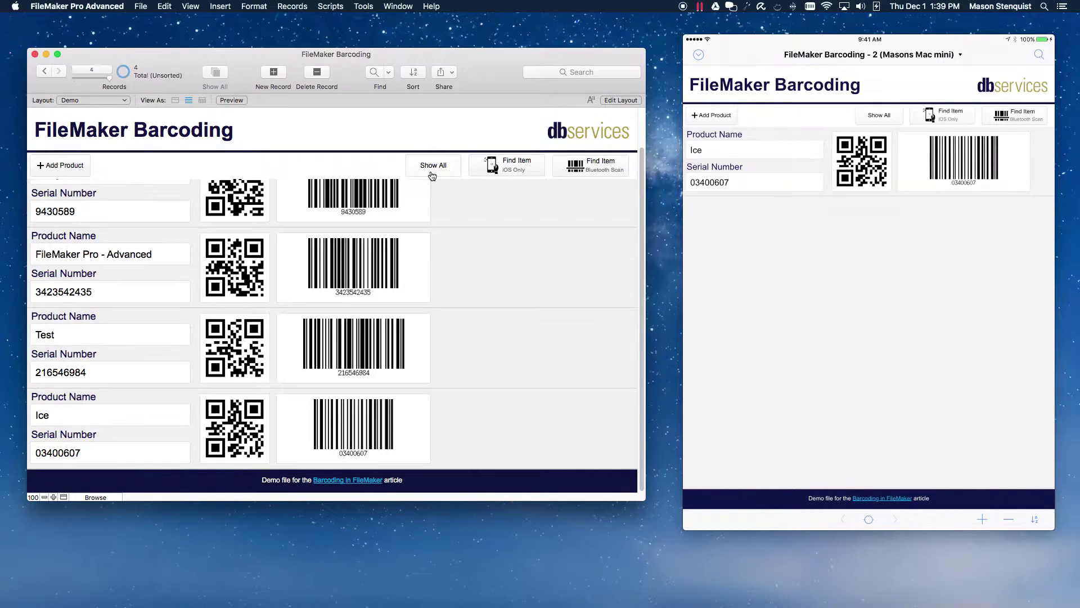
pyautogui.click(60, 166)
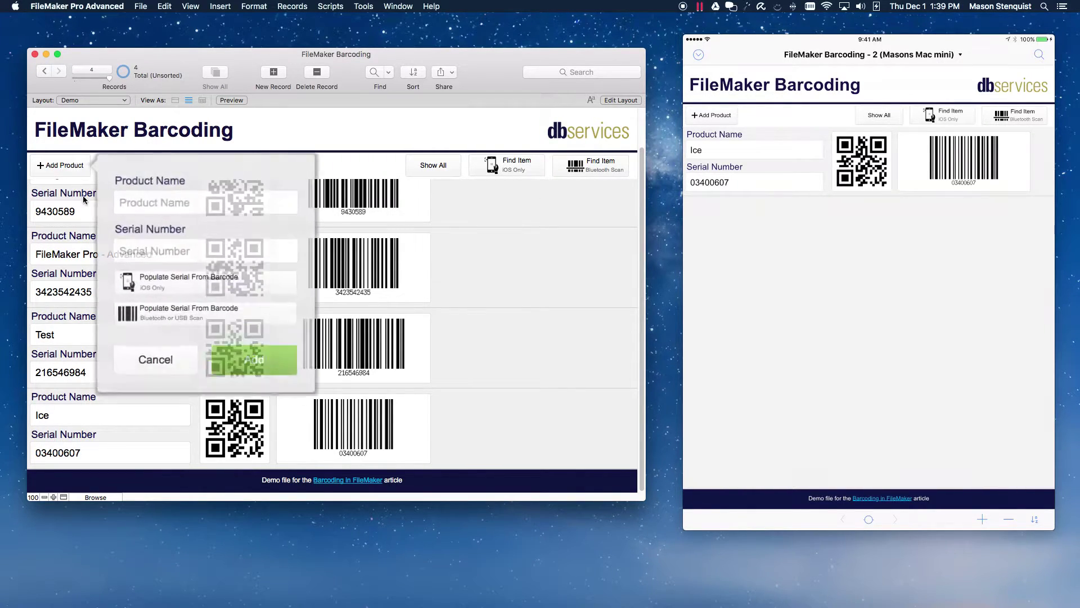
pyautogui.click(152, 245)
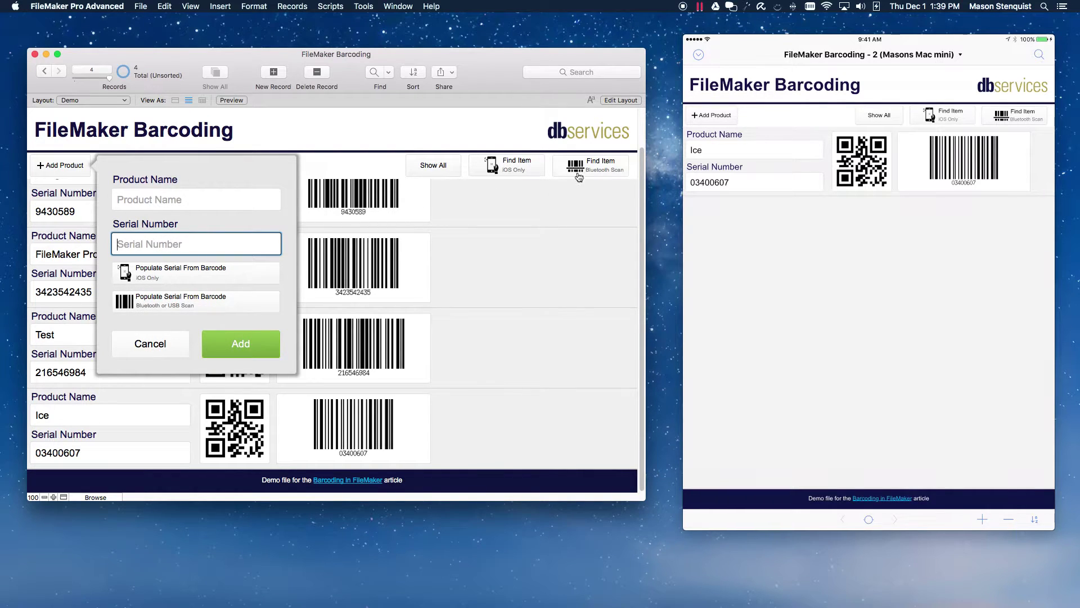
pyautogui.click(507, 143)
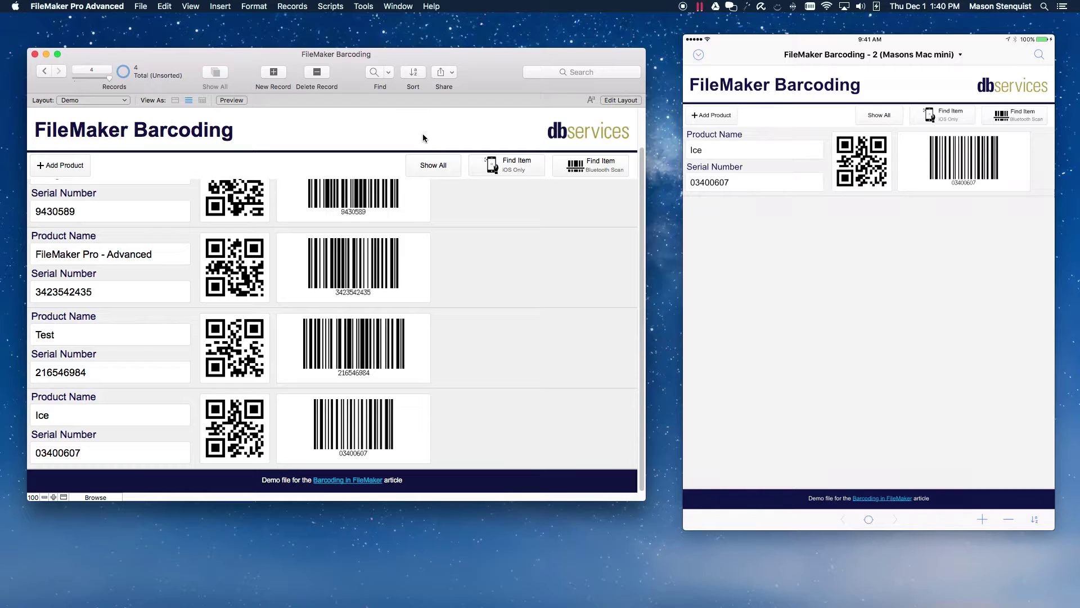
# - Open Script Workspace, widen the scripts list, and show the Product - Create QR Code script
pyautogui.click(330, 7)
pyautogui.click(337, 21)
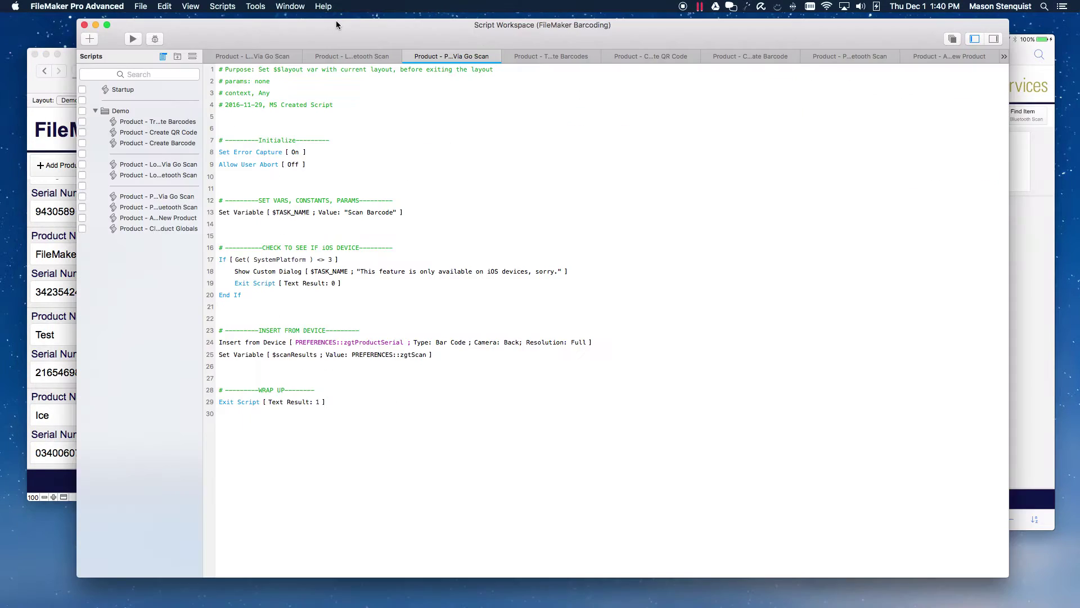
pyautogui.moveTo(209, 192); pyautogui.dragTo(340, 193)
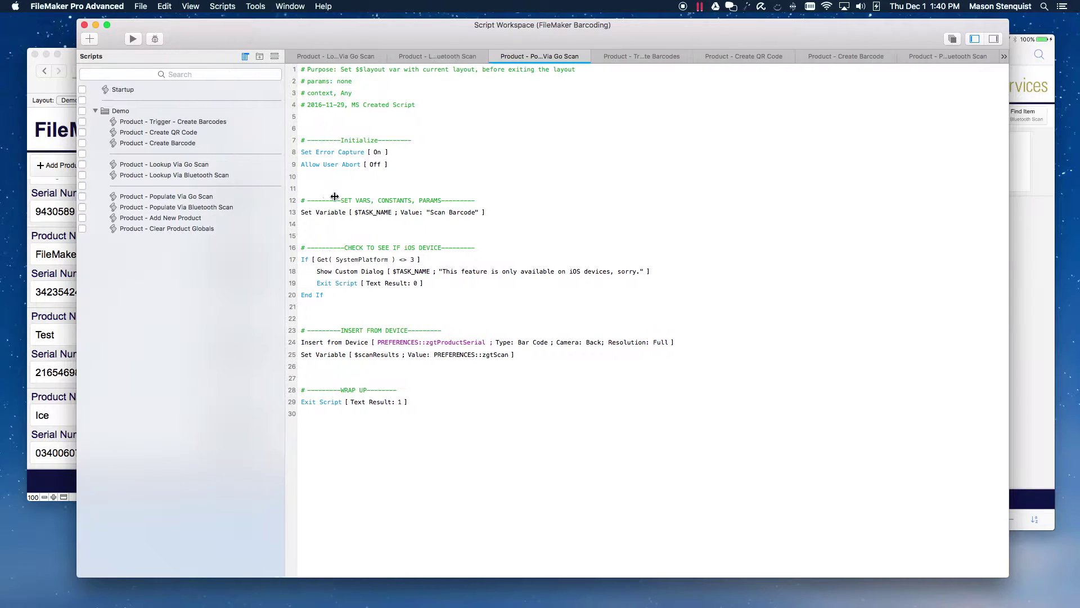
pyautogui.click(172, 134)
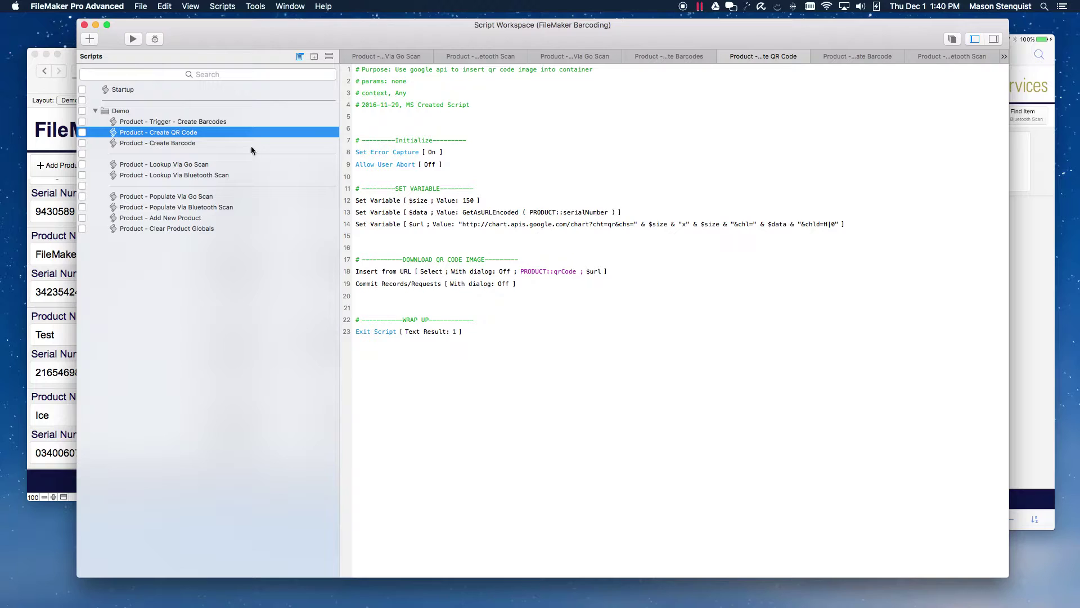
# - Inspect the $url calculation, highlighting cht= and $data, then cancel both dialogs unchanged
pyautogui.click(543, 227)
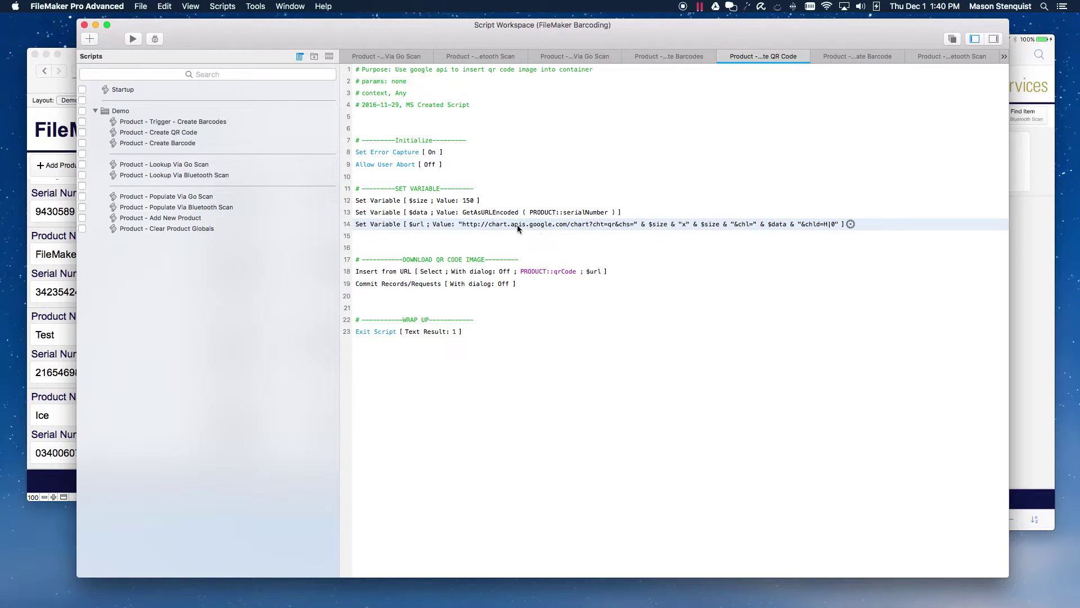
pyautogui.doubleClick(573, 226)
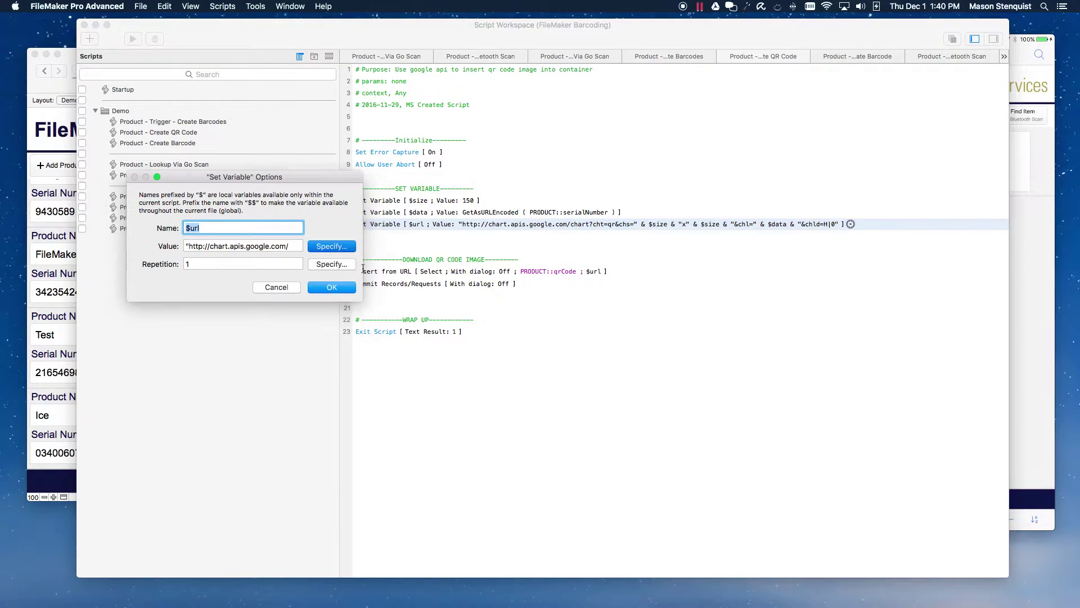
pyautogui.click(331, 246)
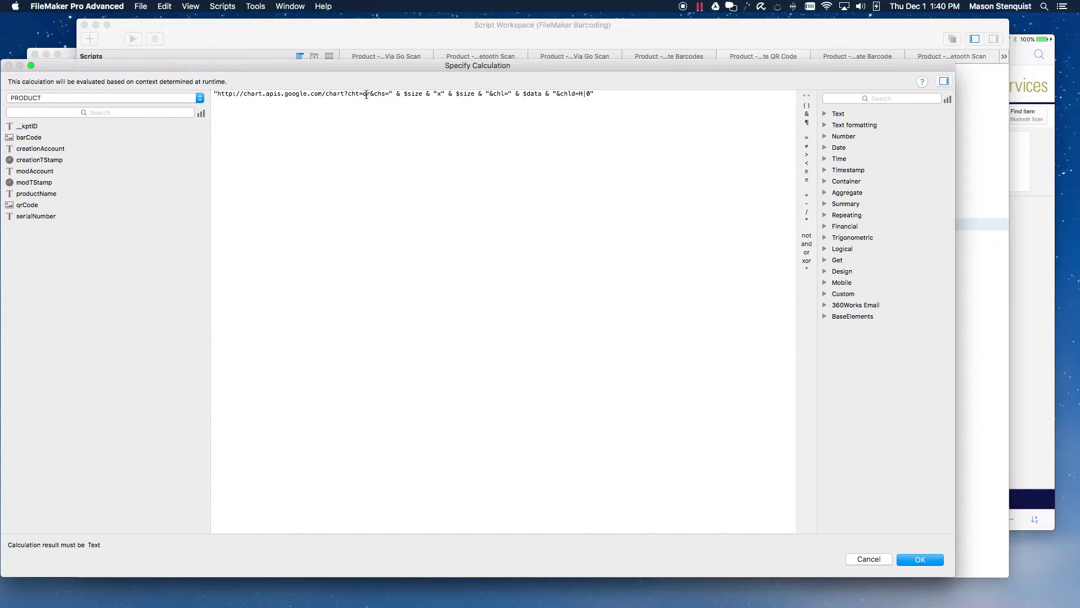
pyautogui.moveTo(349, 94); pyautogui.dragTo(371, 93)
pyautogui.click(369, 95)
pyautogui.moveTo(524, 95)
pyautogui.mouseDown()
pyautogui.moveTo(544, 97)
pyautogui.moveTo(494, 94)
pyautogui.mouseUp()
pyautogui.press('super+a')
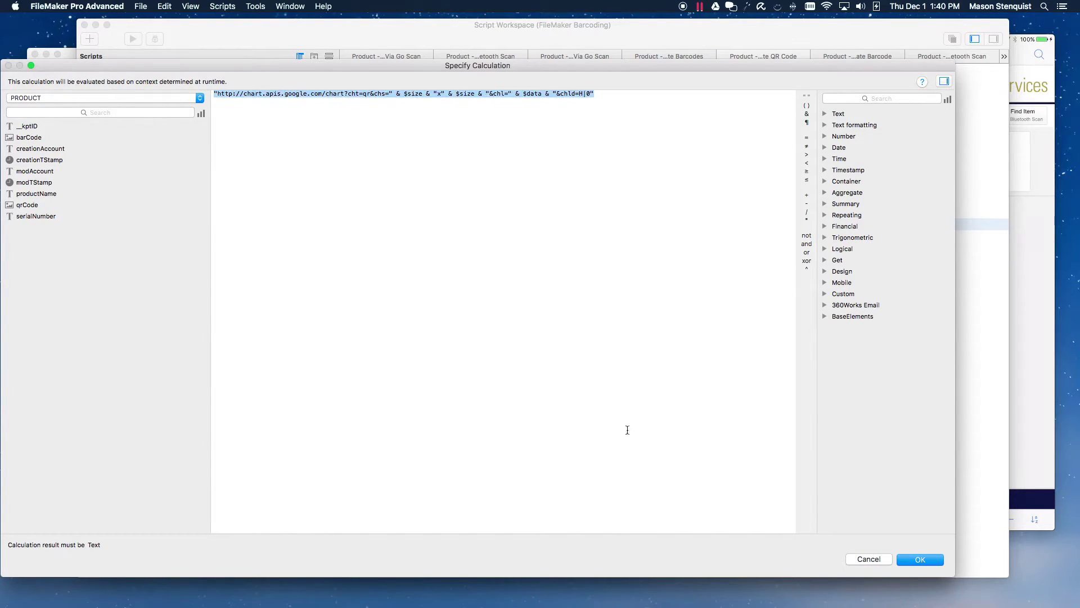
pyautogui.click(869, 559)
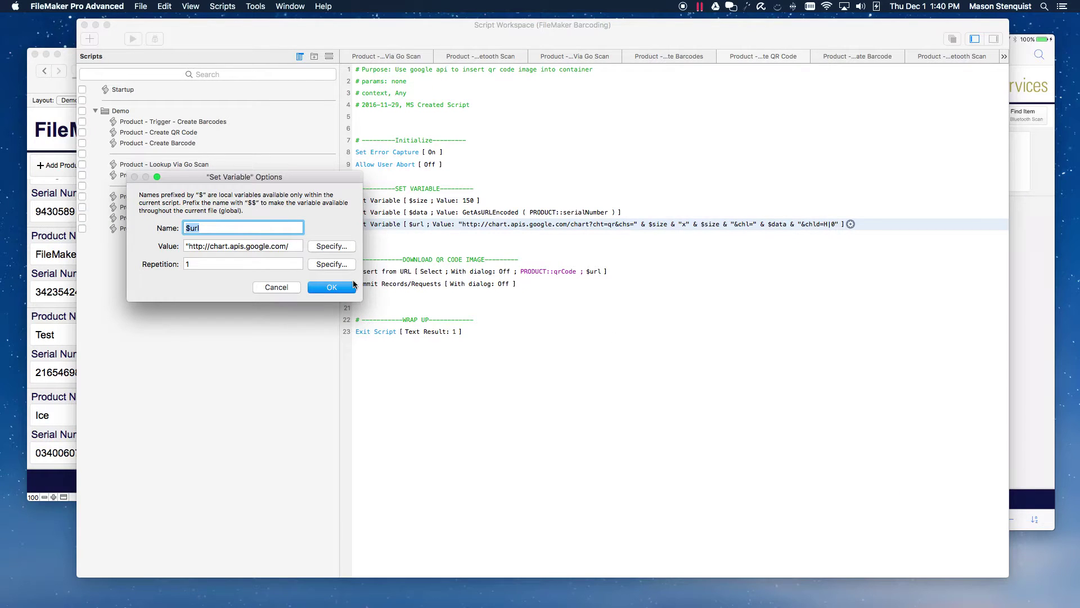
pyautogui.click(335, 286)
# - Step through the $data, $size, $url and Insert from URL script steps
pyautogui.click(448, 213)
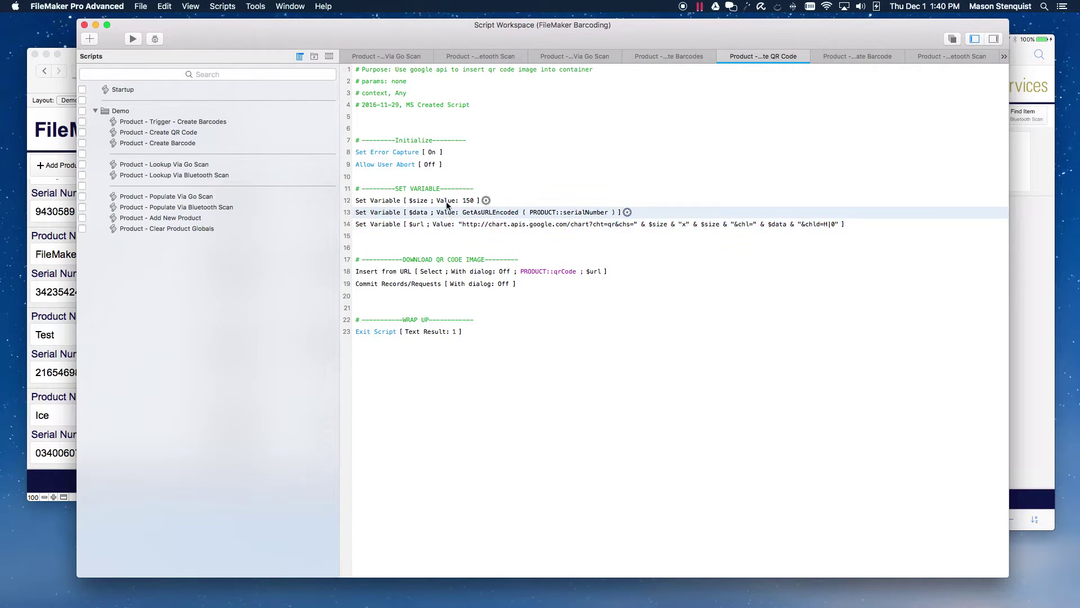
pyautogui.click(447, 201)
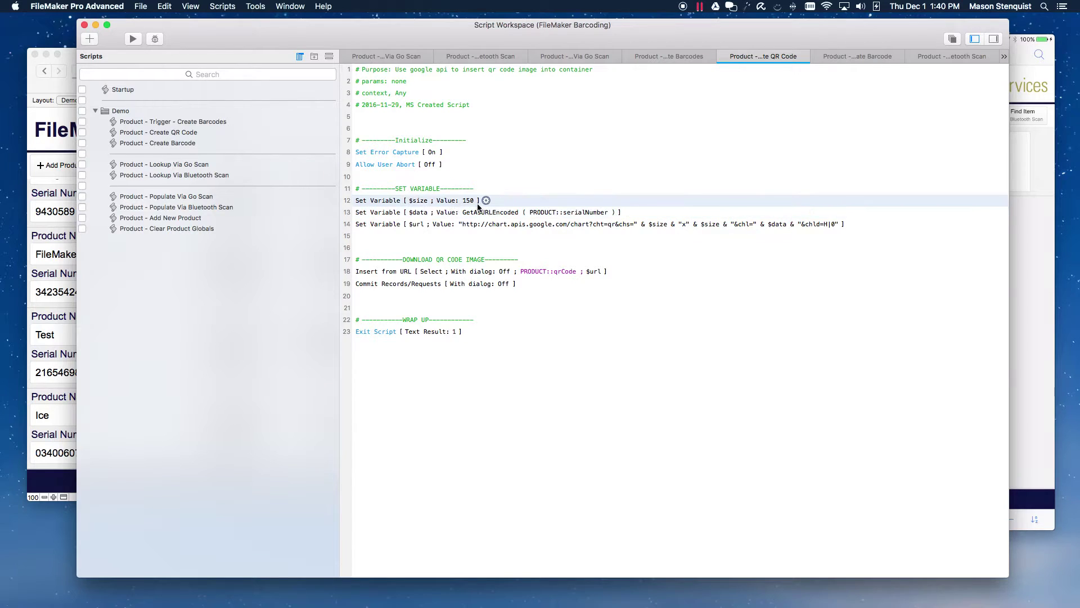
pyautogui.click(591, 212)
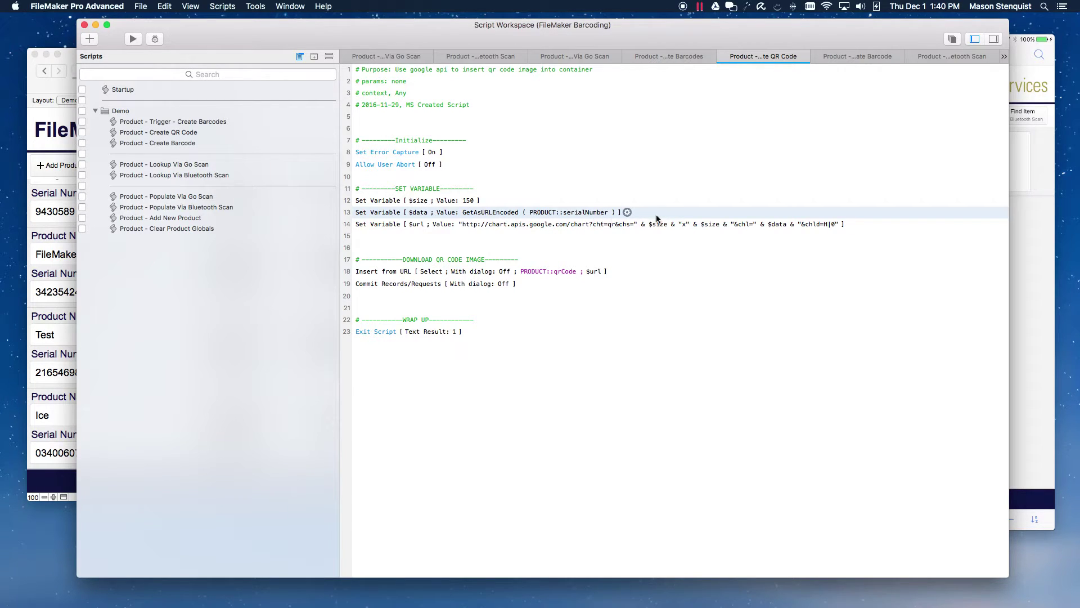
pyautogui.moveTo(523, 224)
pyautogui.click(439, 232)
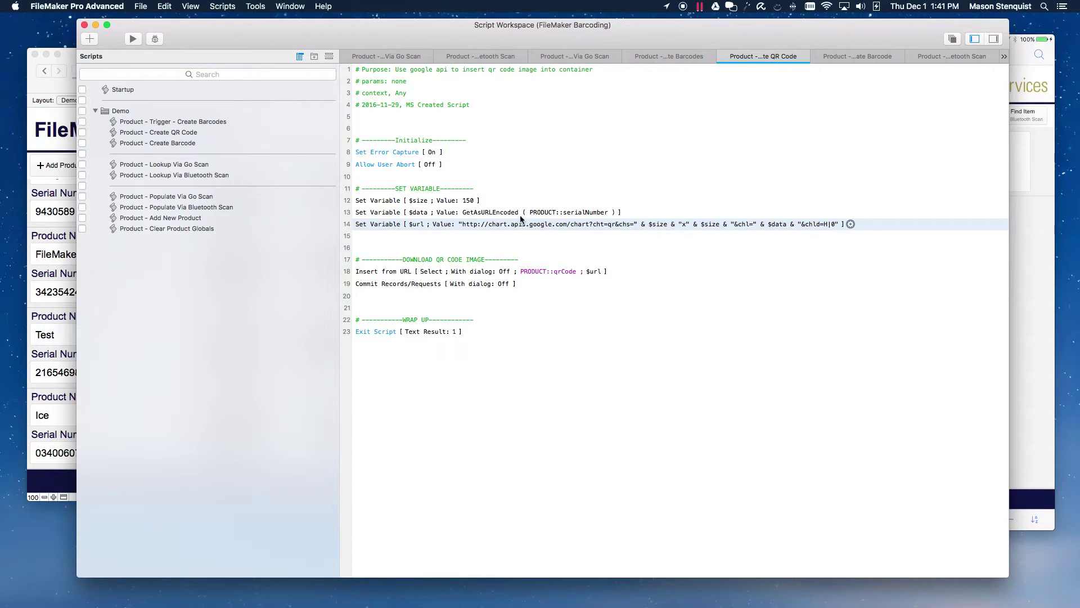
pyautogui.click(471, 274)
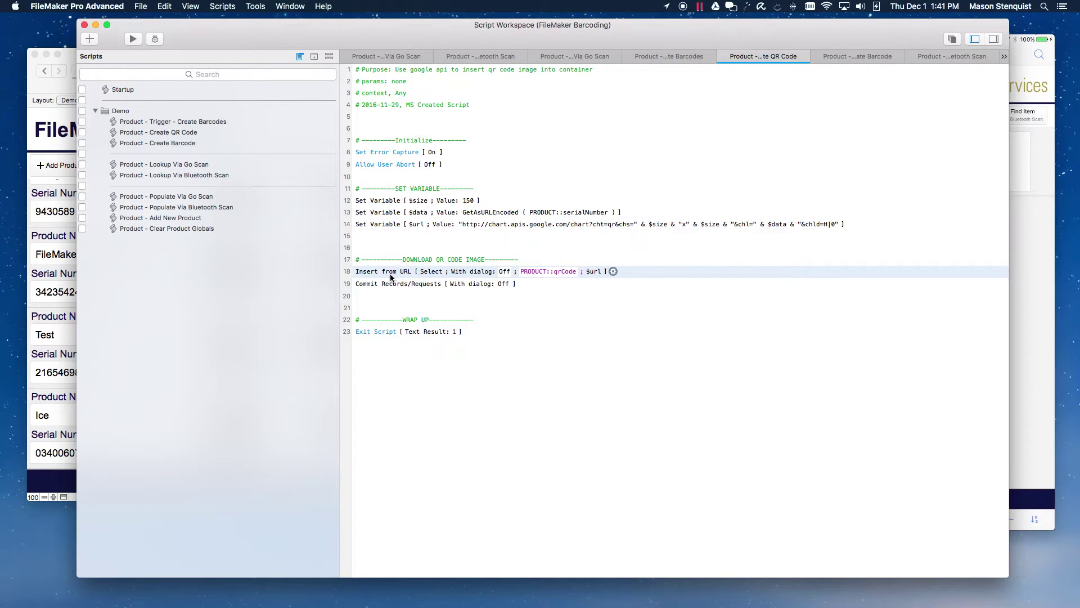
pyautogui.click(512, 222)
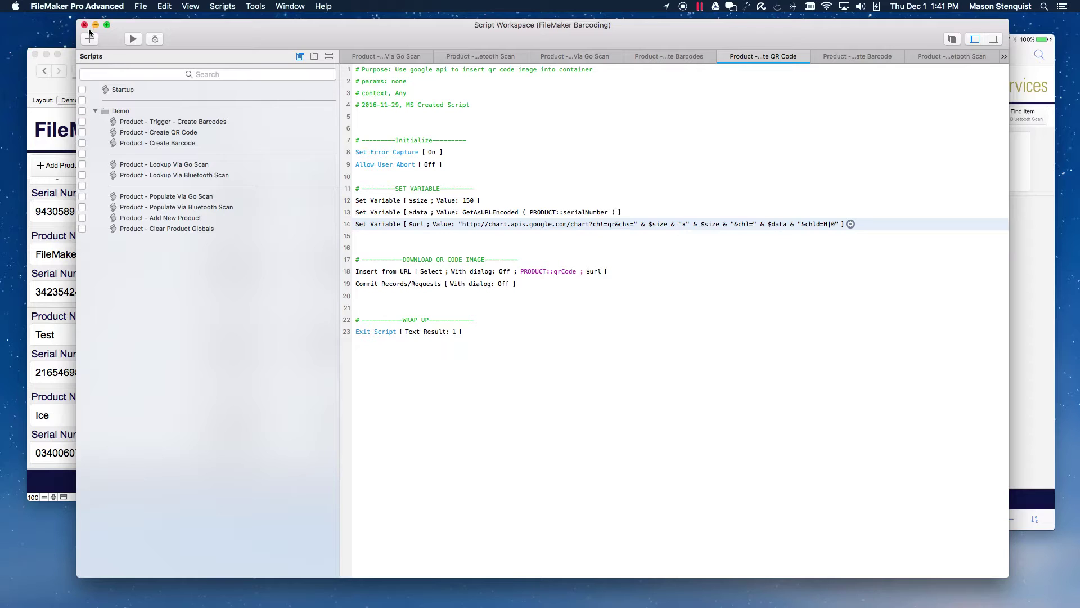
# - Show the Product - Create Barcode script and select its $data and $url steps
pyautogui.click(179, 143)
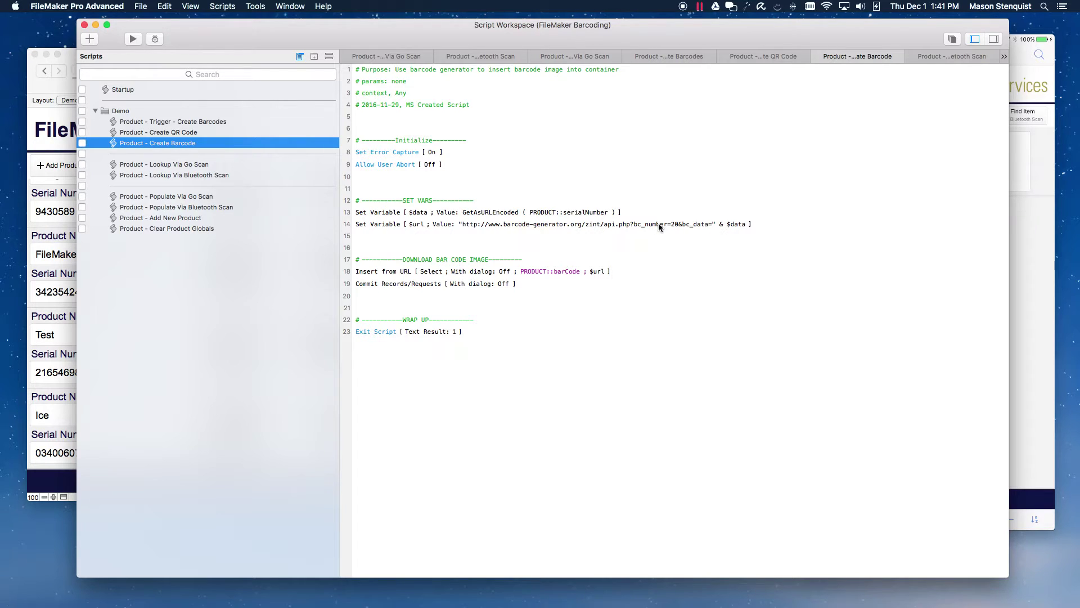
pyautogui.click(452, 213)
pyautogui.click(449, 227)
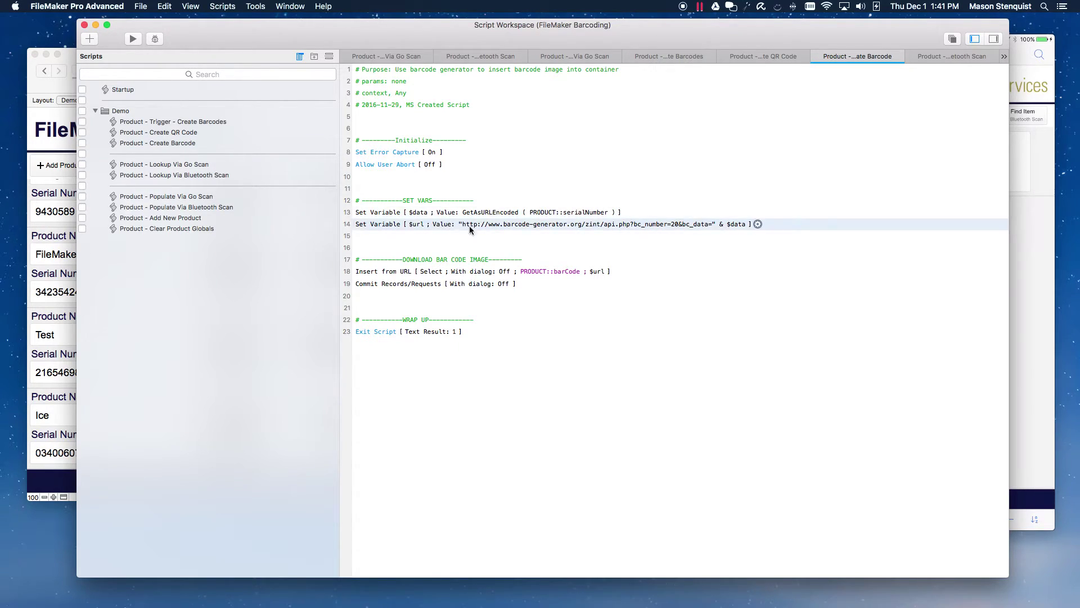
# - Review the $url barcode calculation, highlighting its 20, then cancel both dialogs unchanged
pyautogui.doubleClick(556, 225)
pyautogui.click(330, 246)
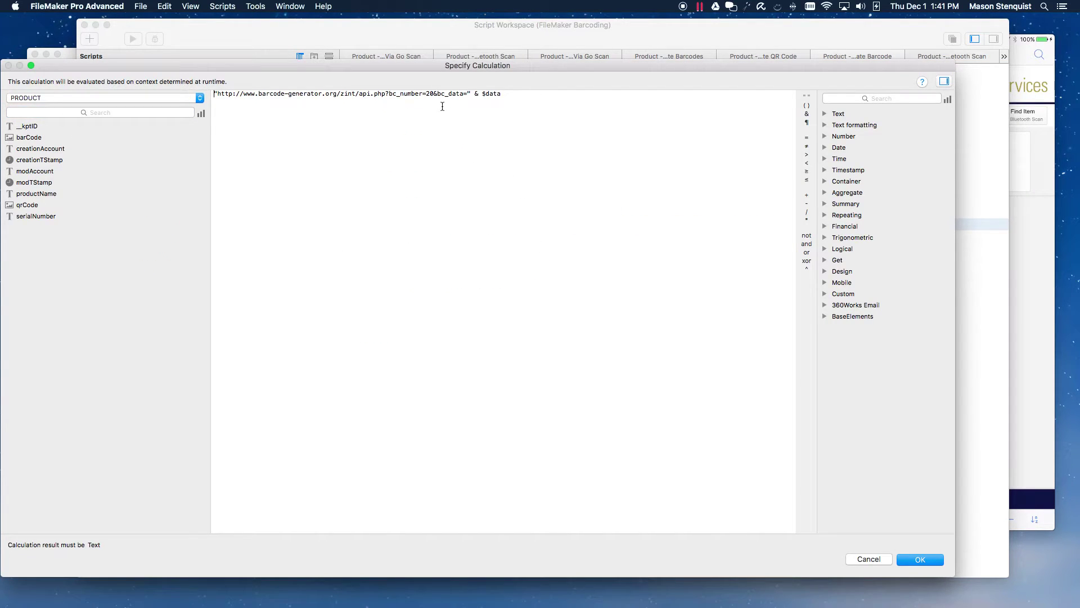
pyautogui.moveTo(433, 94); pyautogui.dragTo(426, 94)
pyautogui.click(870, 560)
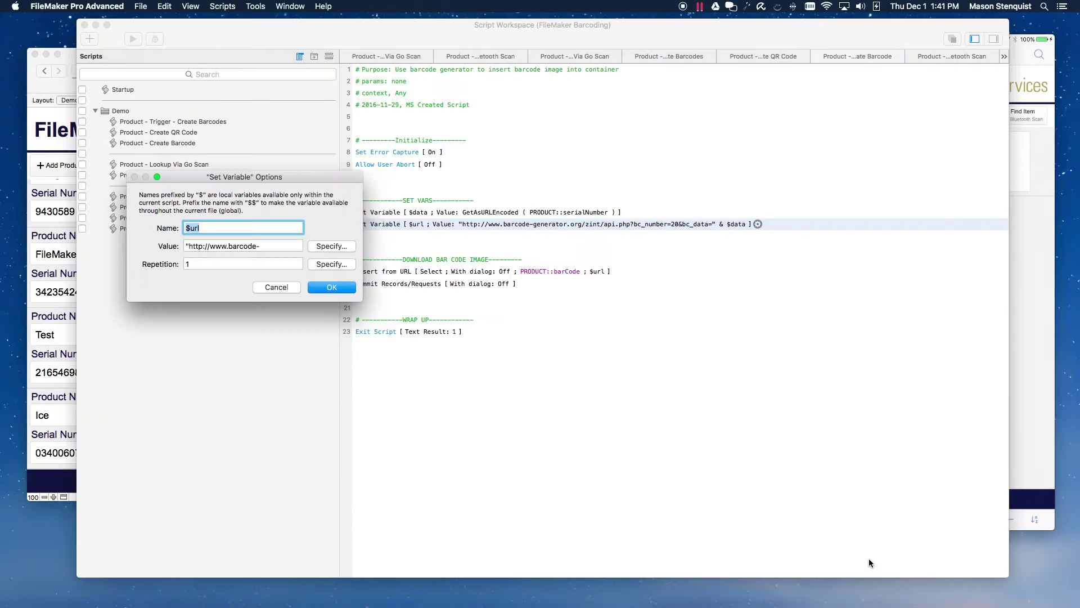
pyautogui.click(272, 287)
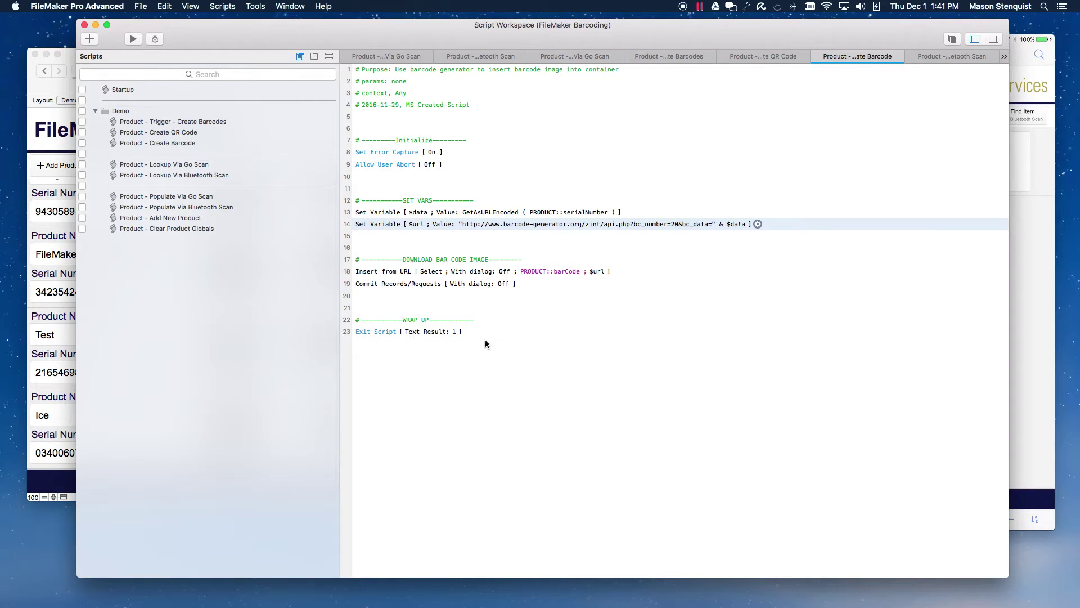
# - Close Script Workspace, enlarge the window, and lengthen the Ice serial number to regenerate codes
pyautogui.click(86, 25)
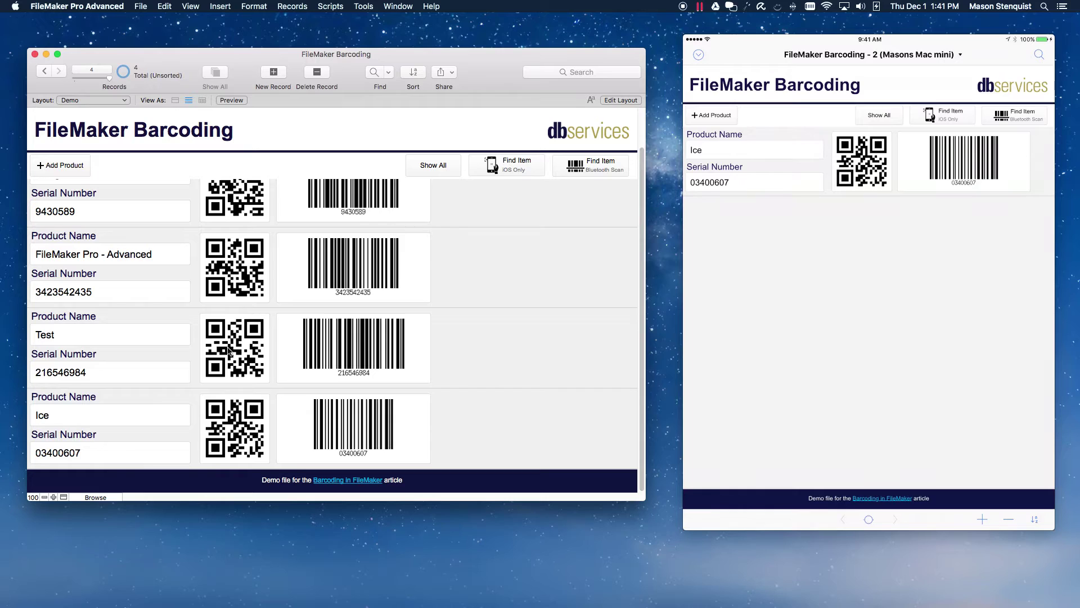
pyautogui.moveTo(643, 500); pyautogui.dragTo(724, 565)
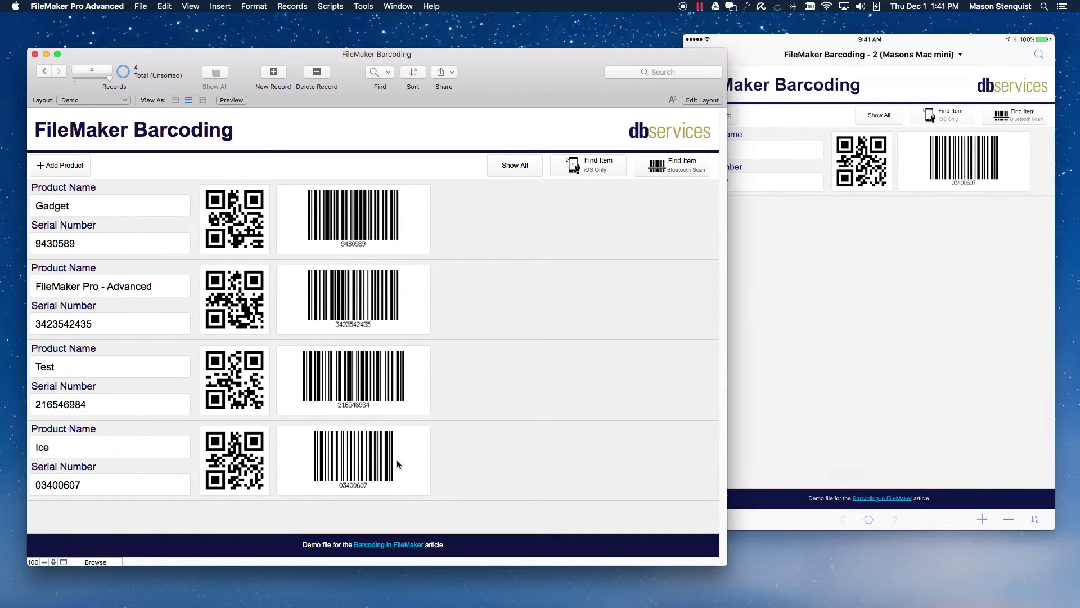
pyautogui.click(141, 488)
pyautogui.write('dsfnkasndfknaskfnkbnsdfkbksbdfkbnsdkfbnjksbfjk')
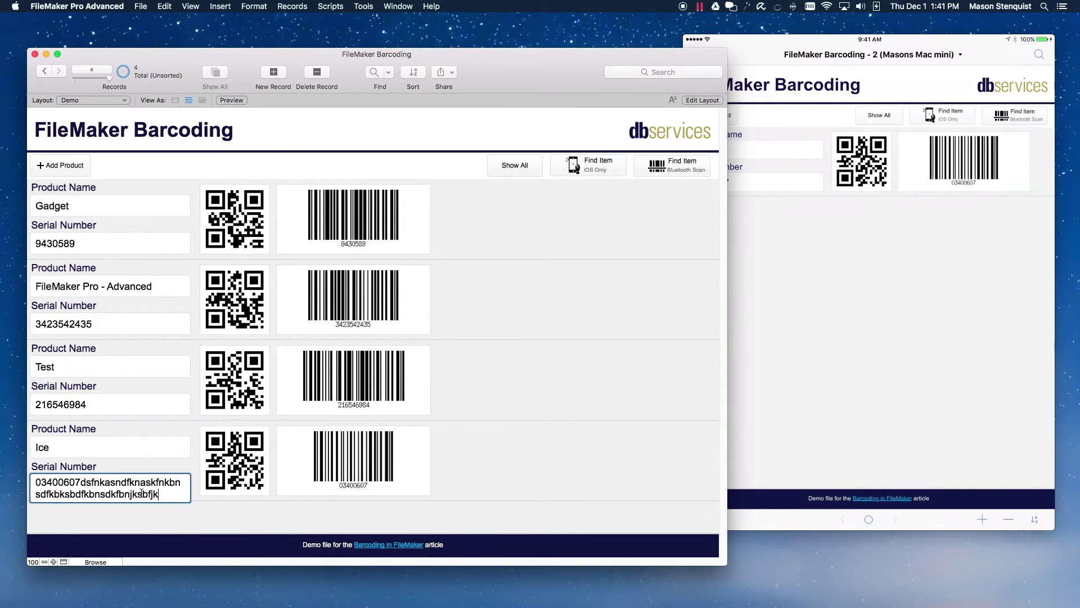
pyautogui.click(136, 502)
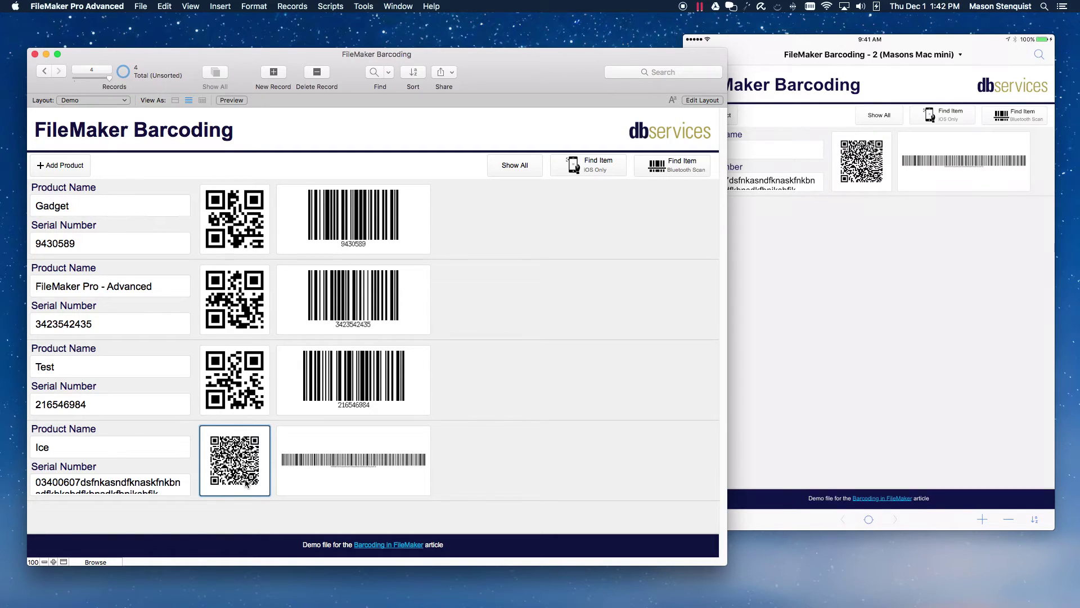
# - Clear the Ice serial number entirely and commit the empty field
pyautogui.click(159, 480)
pyautogui.press('super+a')
pyautogui.press('BackSpace')
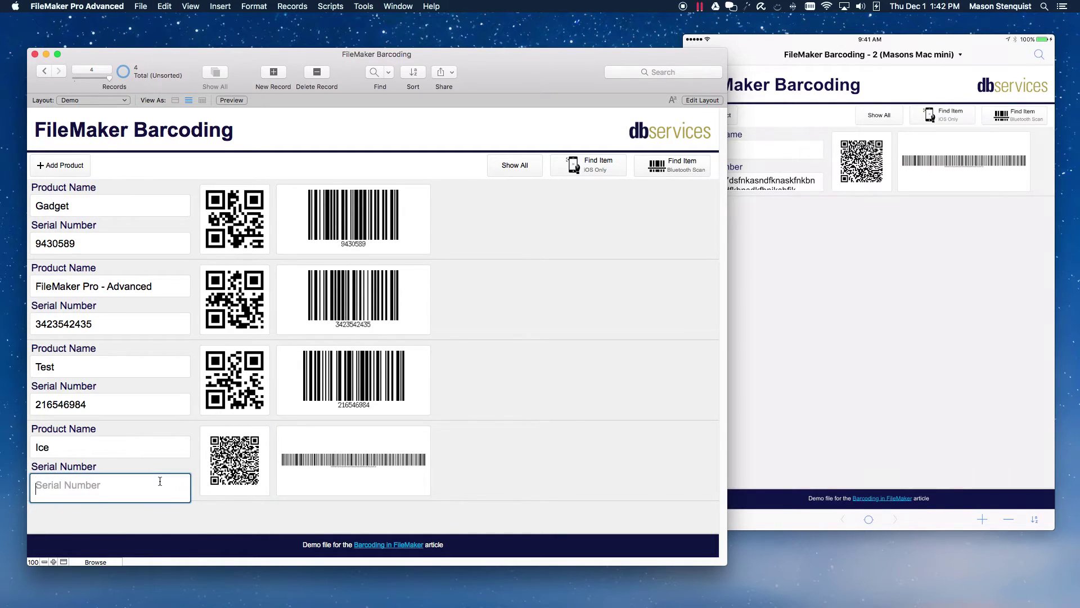
pyautogui.click(234, 460)
pyautogui.click(183, 507)
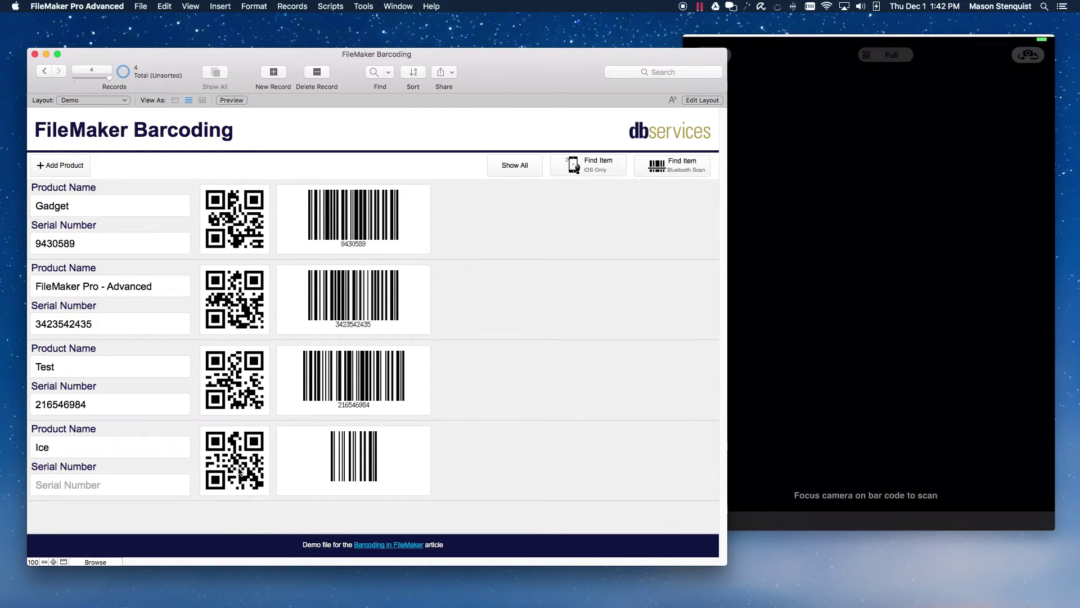
# - Find the Test product (216546984) by camera scan on the mirrored iPad, then return to FileMaker
pyautogui.click(770, 388)
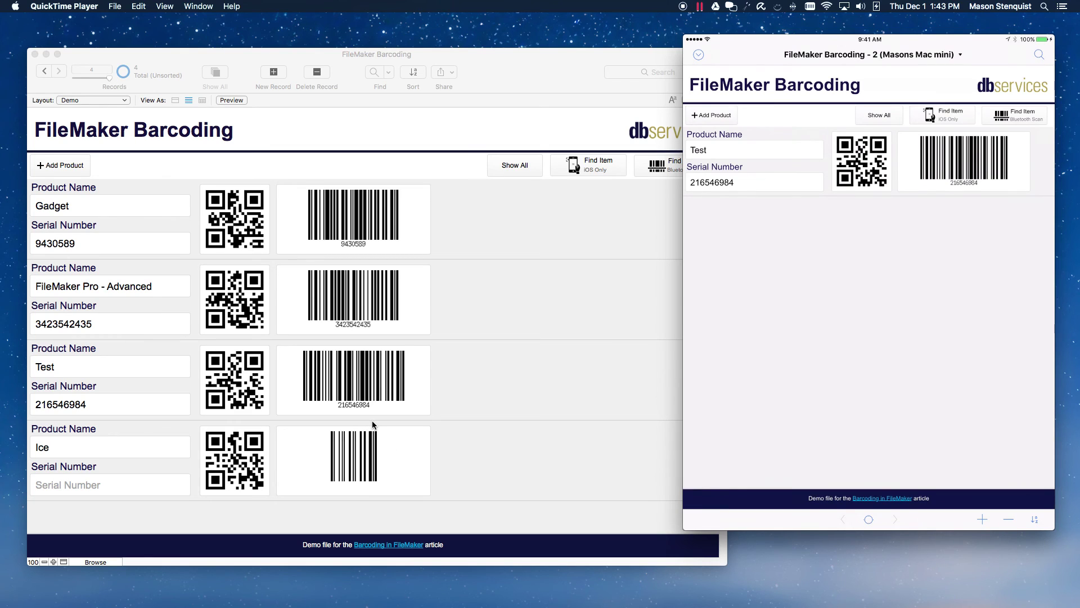
pyautogui.click(222, 163)
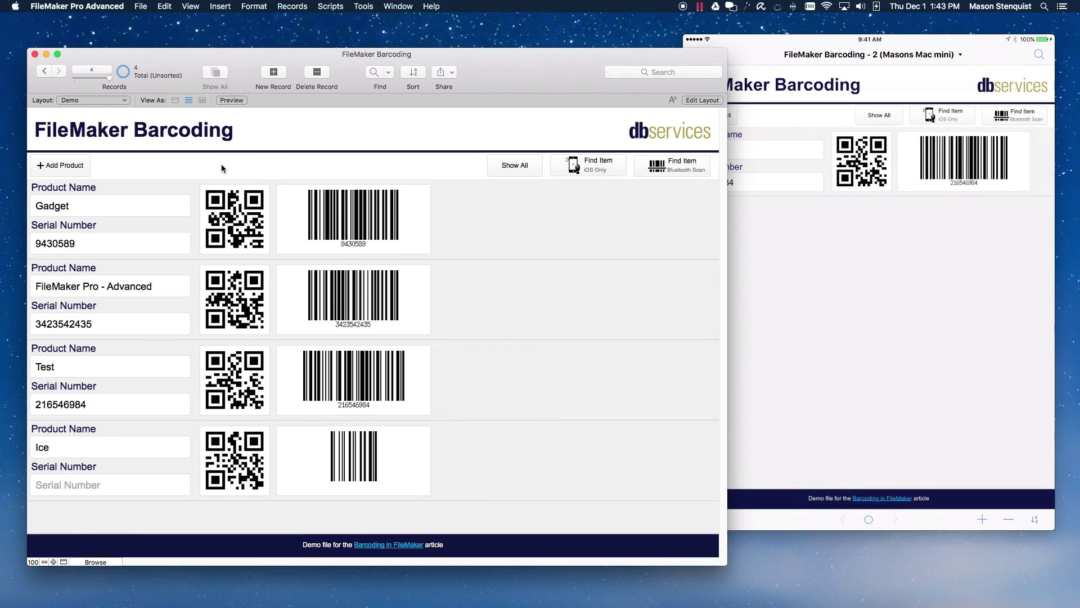